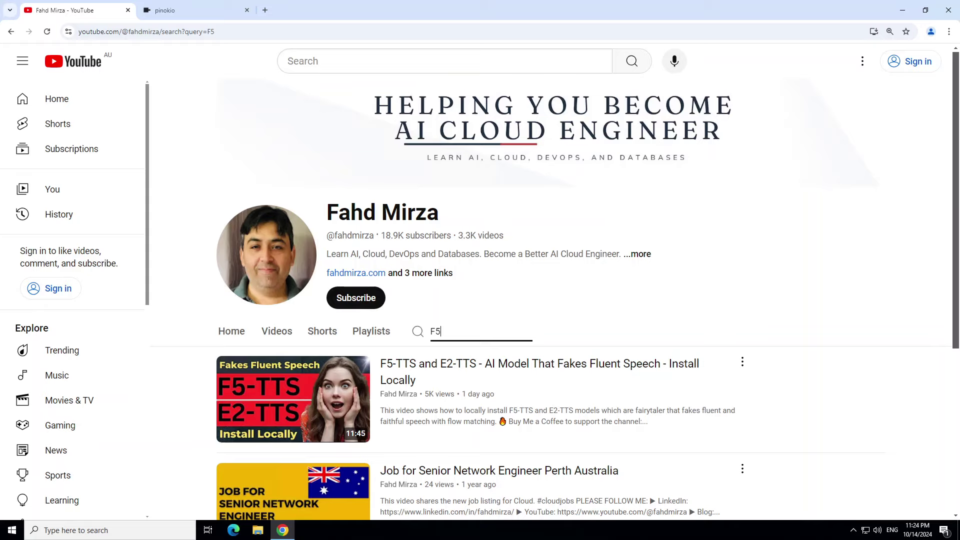
# Step: Switch from the YouTube F5 search results to the Pinokio homepage tab
pyautogui.click(188, 10)
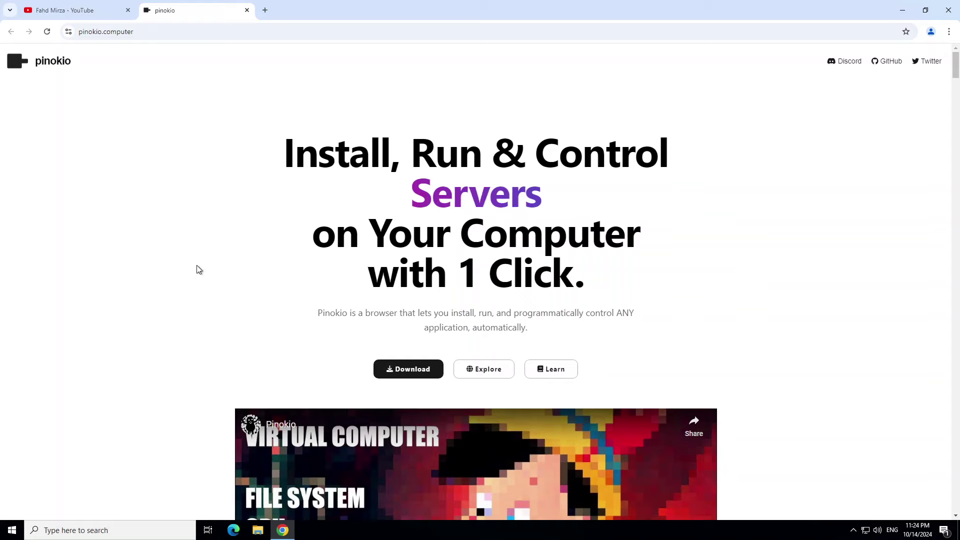
pyautogui.click(66, 11)
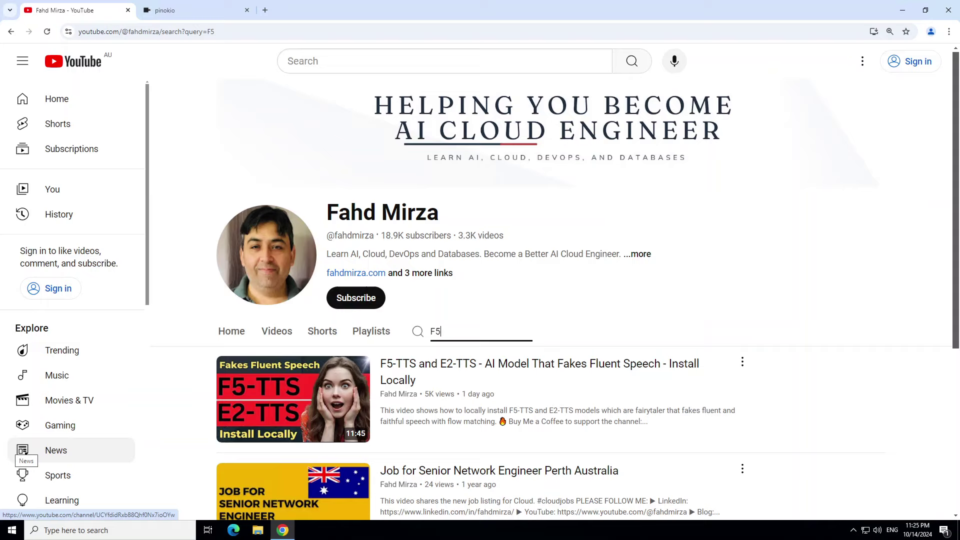
pyautogui.hotkey('ctrl', 'Tab')
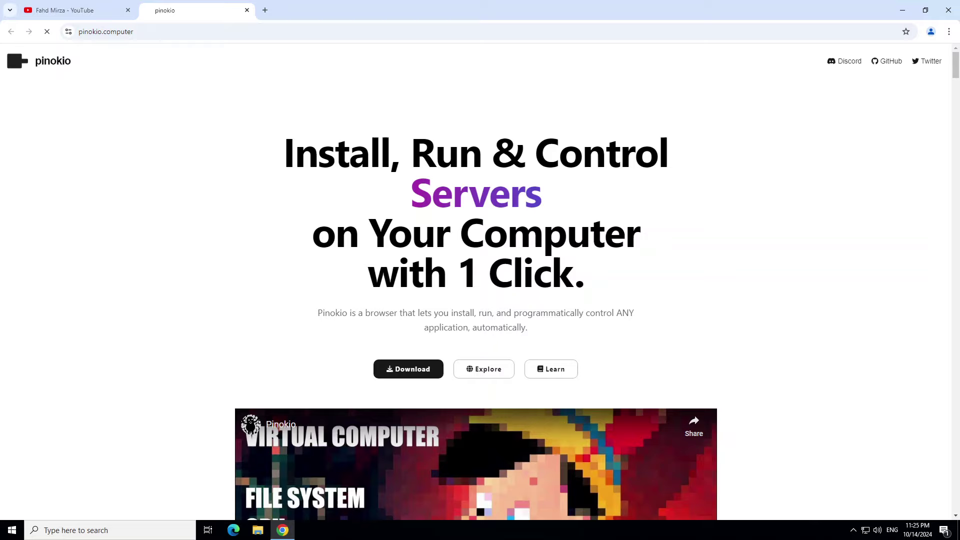
# Step: Download Pinokio-2.15.1-win32.zip for Windows from the Install page and confirm it finished
pyautogui.click(407, 370)
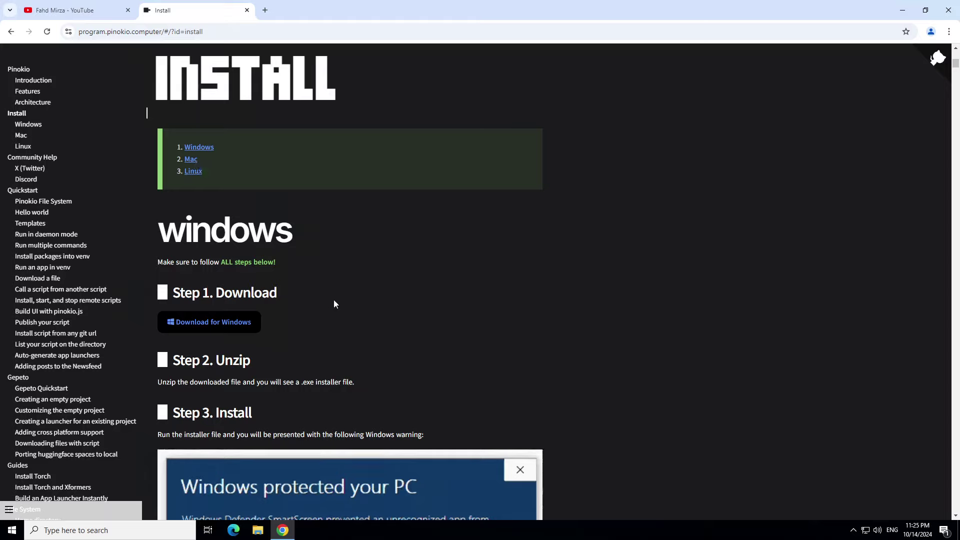
pyautogui.click(208, 330)
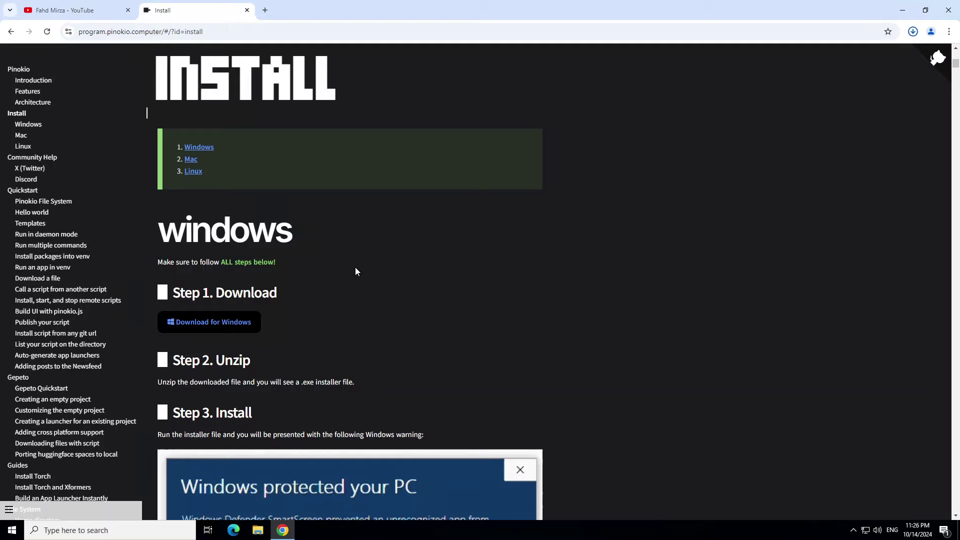
pyautogui.click(913, 32)
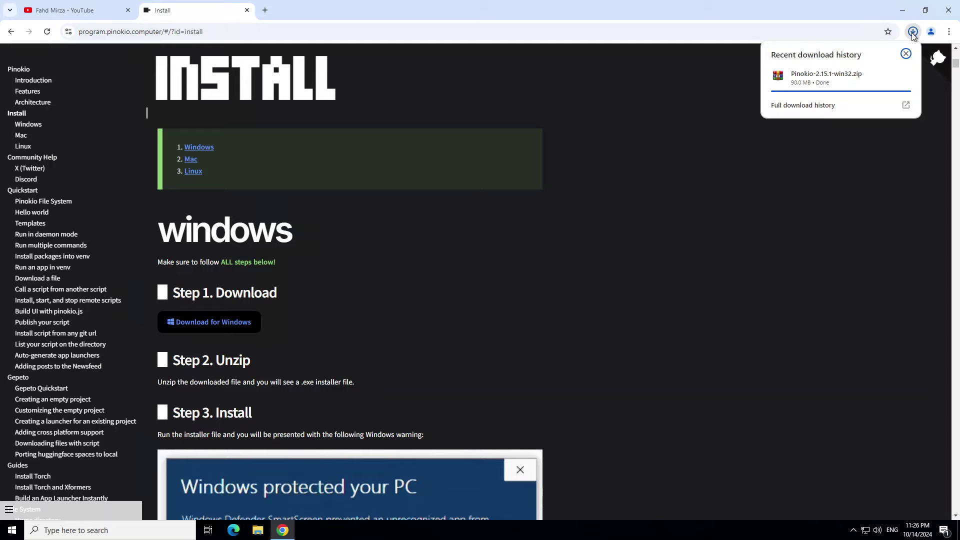
pyautogui.moveTo(832, 77)
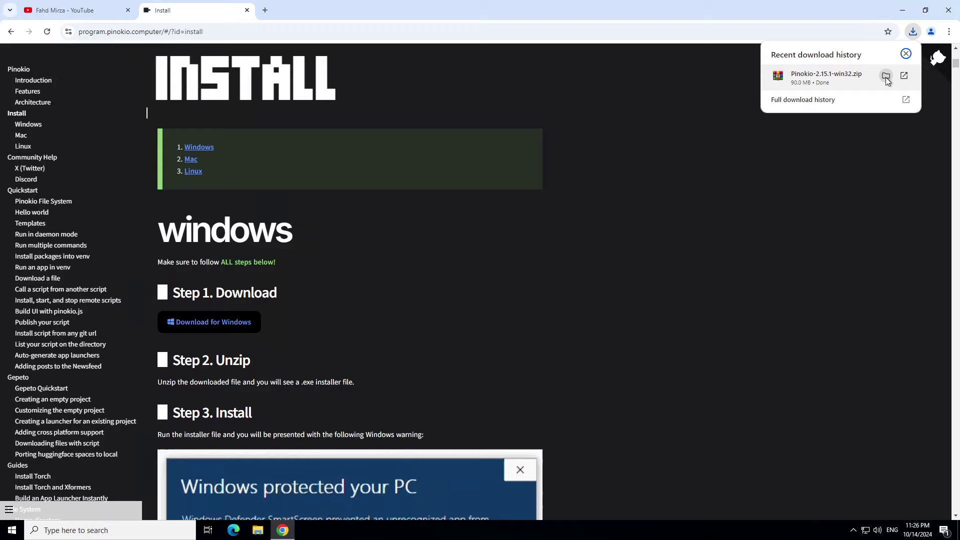
# Step: Extract the Pinokio zip in place and run Pinokio Setup 2.15.1.exe, revealing the SmartScreen details
pyautogui.click(885, 77)
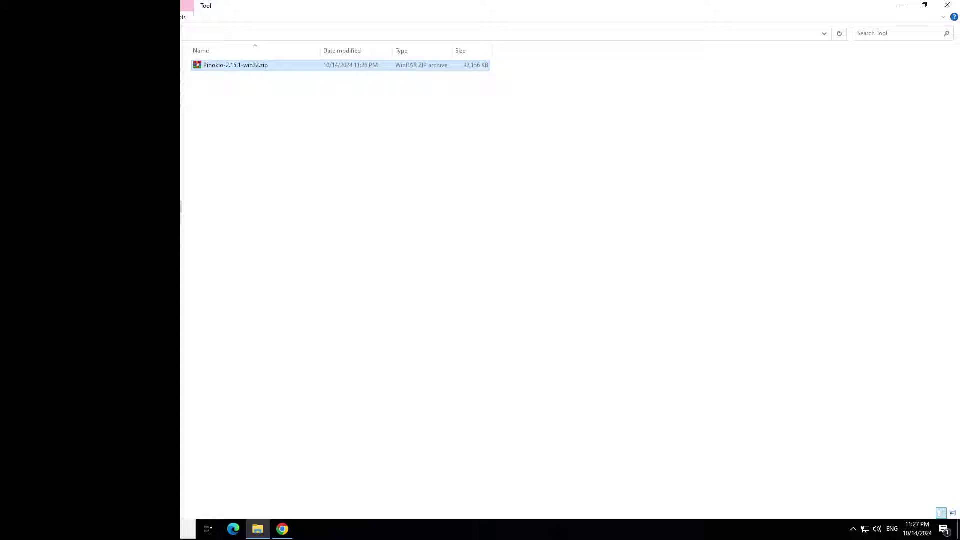
pyautogui.rightClick(224, 66)
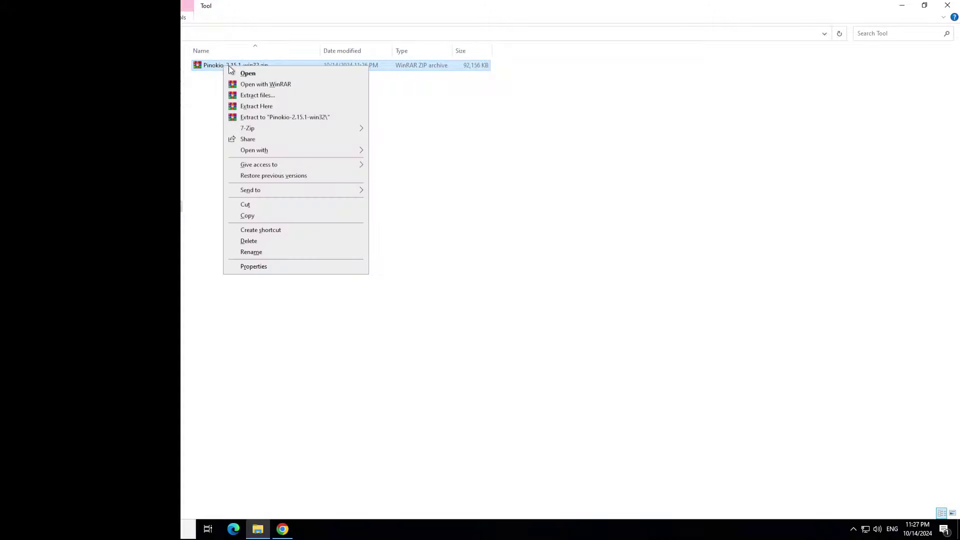
pyautogui.click(277, 107)
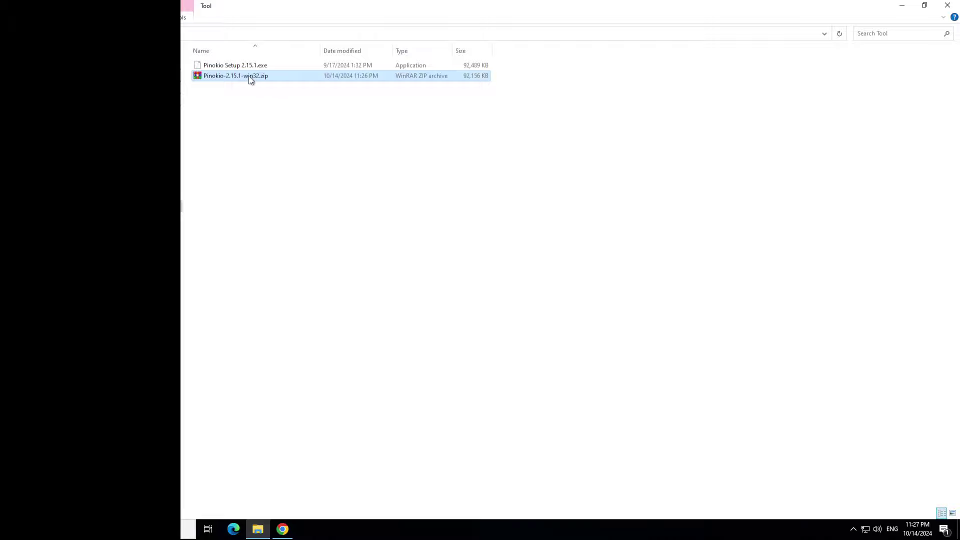
pyautogui.doubleClick(239, 66)
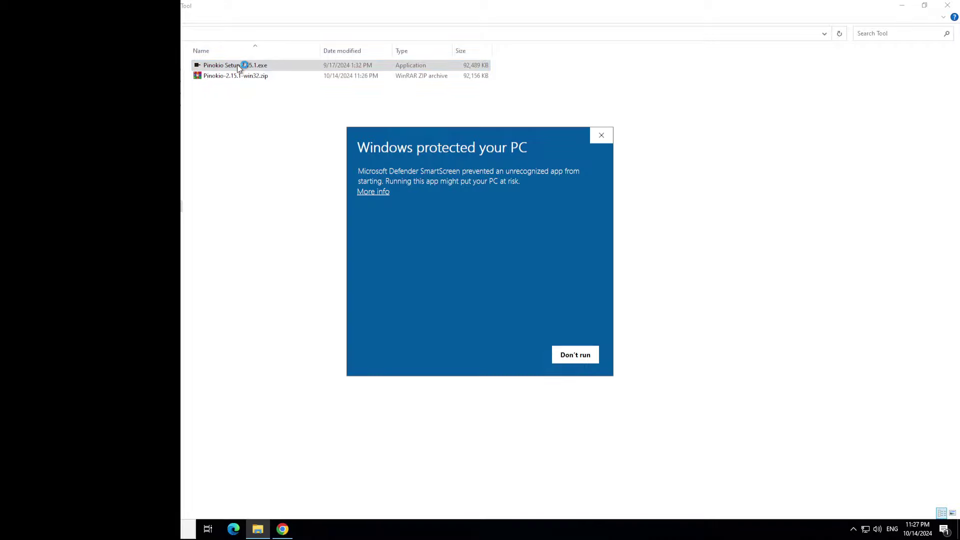
pyautogui.click(376, 192)
# Step: Run the Pinokio installer anyway despite the SmartScreen warning
pyautogui.click(508, 363)
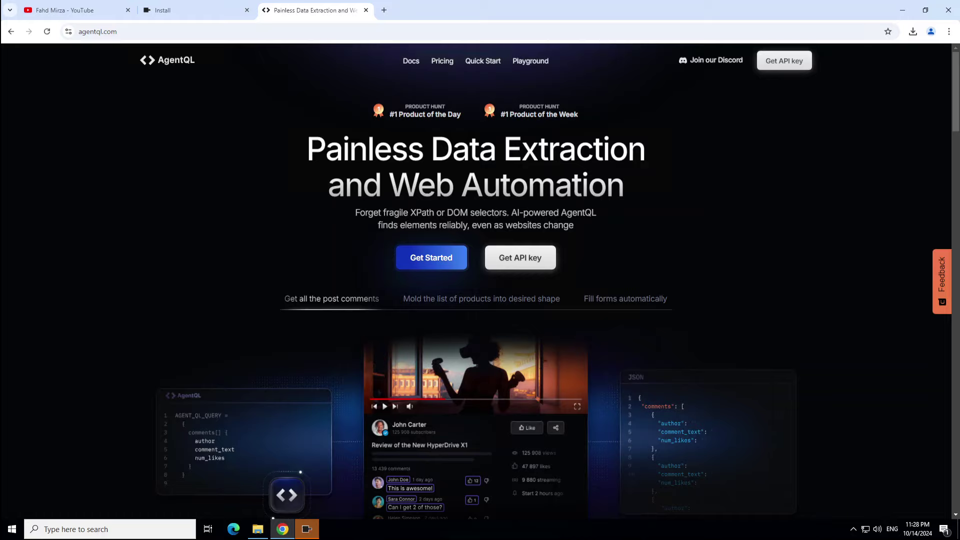
# Step: Choose the dark theme in Pinokio's first-run settings, keeping C:\pinokio as home
pyautogui.click(306, 529)
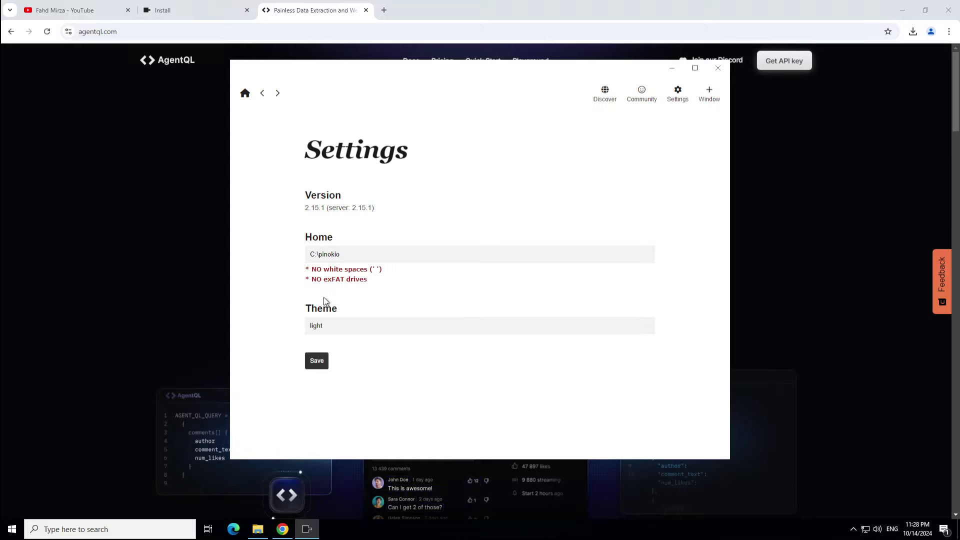
pyautogui.click(341, 327)
pyautogui.click(331, 345)
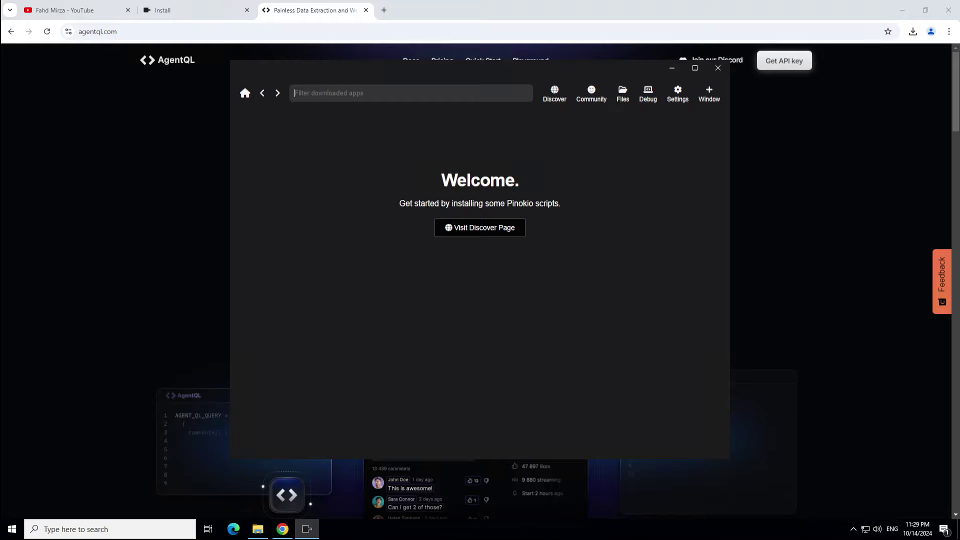
# Step: Maximize the Pinokio window to full screen
pyautogui.click(694, 68)
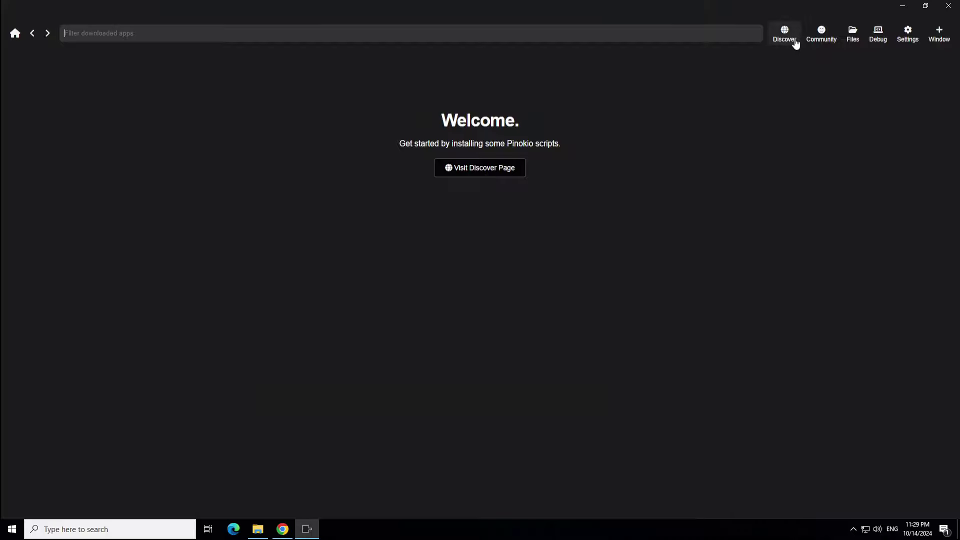
# Step: Download the e2-f5-tts script from Pinokio's Discover page
pyautogui.click(491, 175)
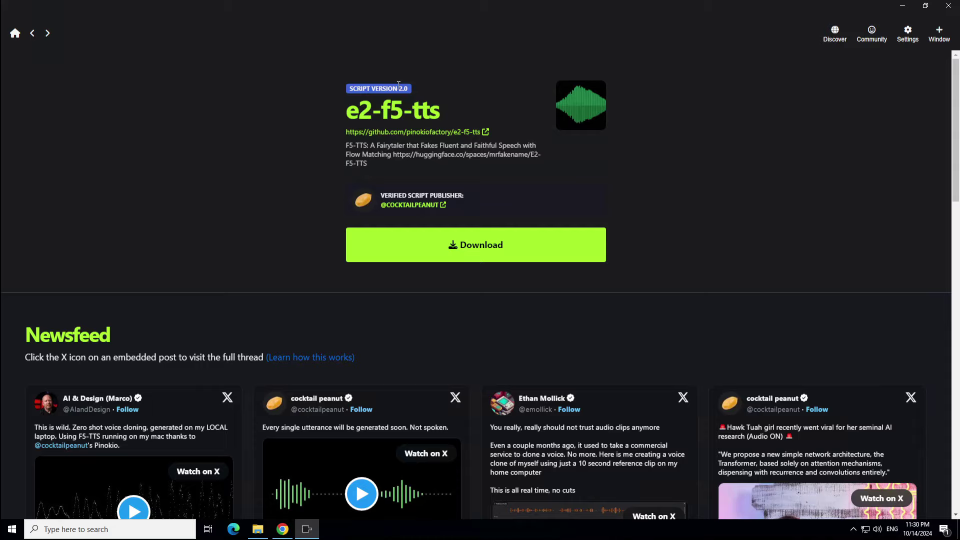
pyautogui.click(476, 248)
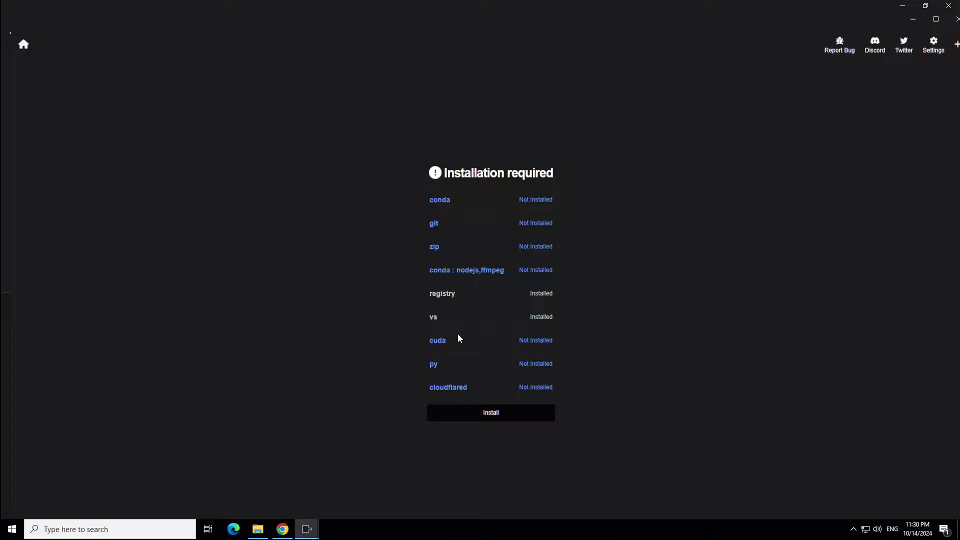
# Step: Install the missing dependencies like conda, git and cuda
pyautogui.click(530, 422)
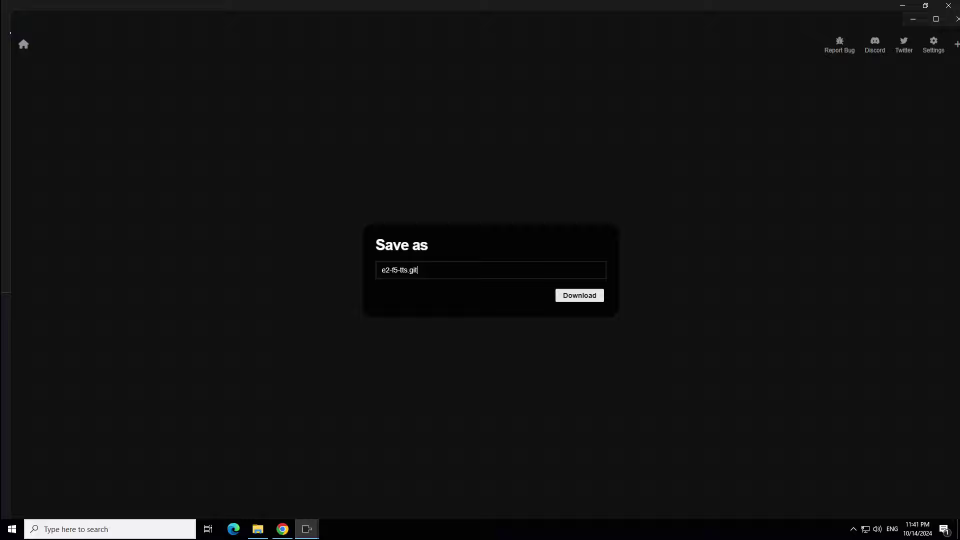
# Step: Save the e2-f5-tts script and install the app
pyautogui.click(578, 297)
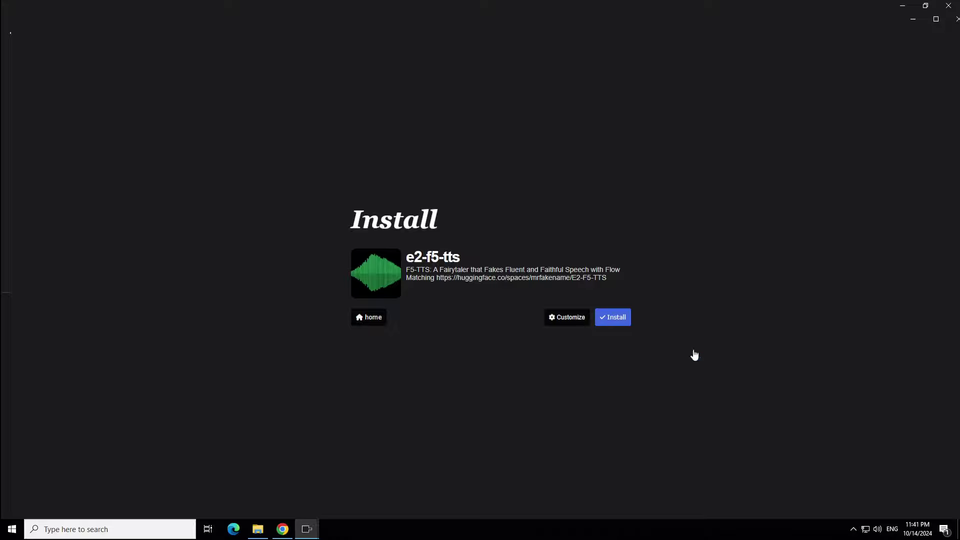
pyautogui.click(620, 318)
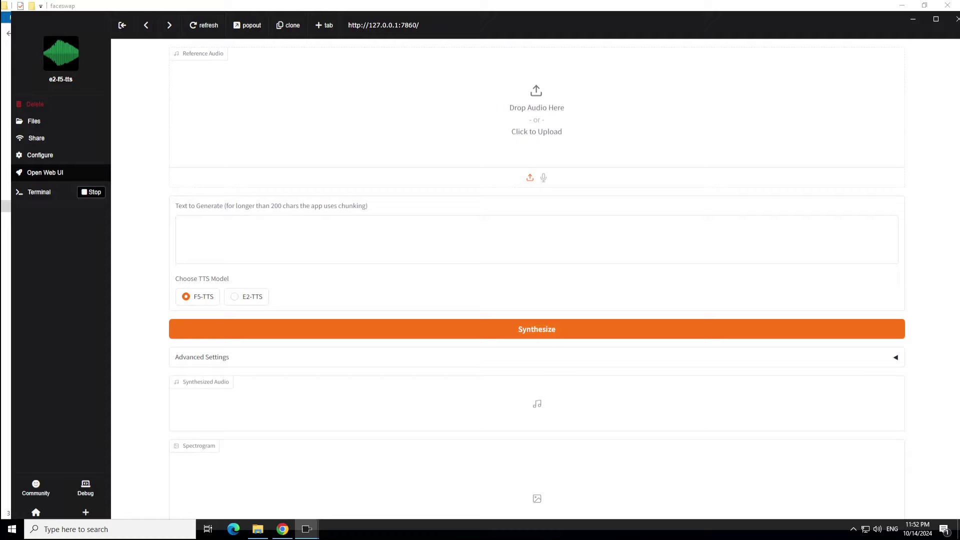
pyautogui.click(536, 240)
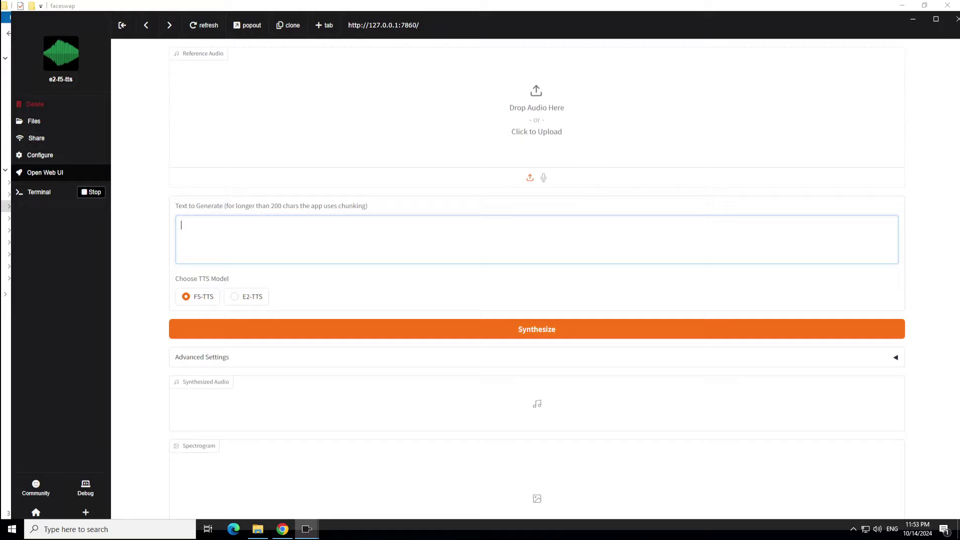
pyautogui.click(241, 299)
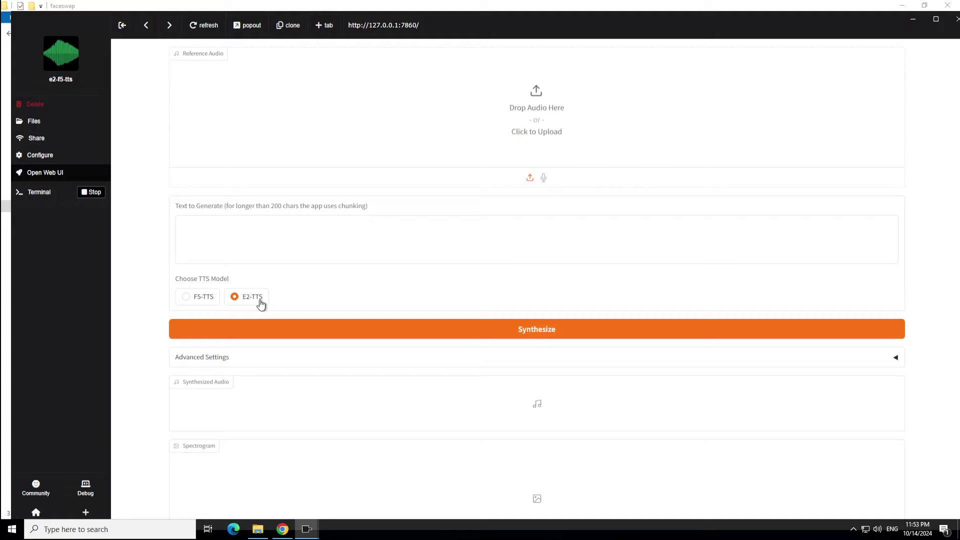
pyautogui.click(198, 303)
# Step: Select a reference voice file in the Reference Audio upload area
pyautogui.click(526, 112)
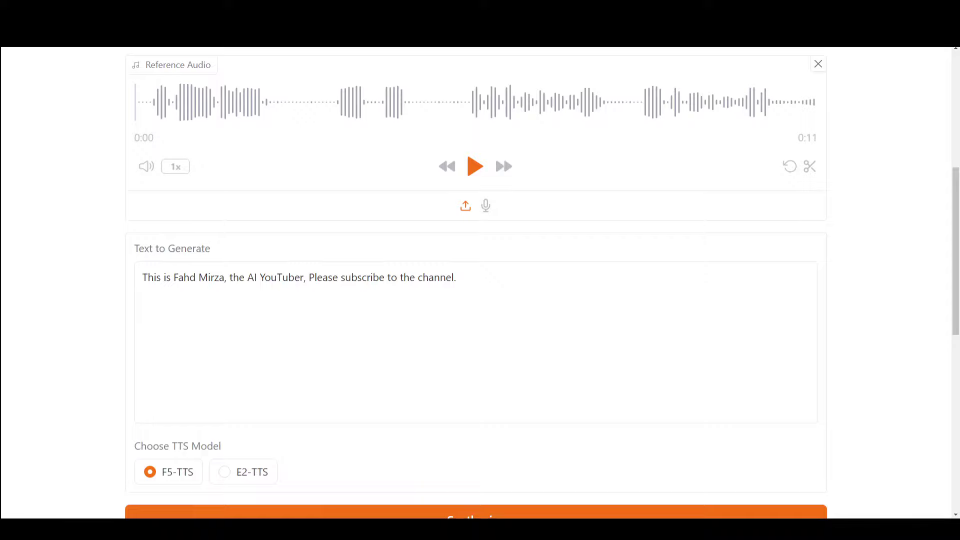
# Step: Play the reference voice clip to hear the voice being cloned
pyautogui.click(475, 166)
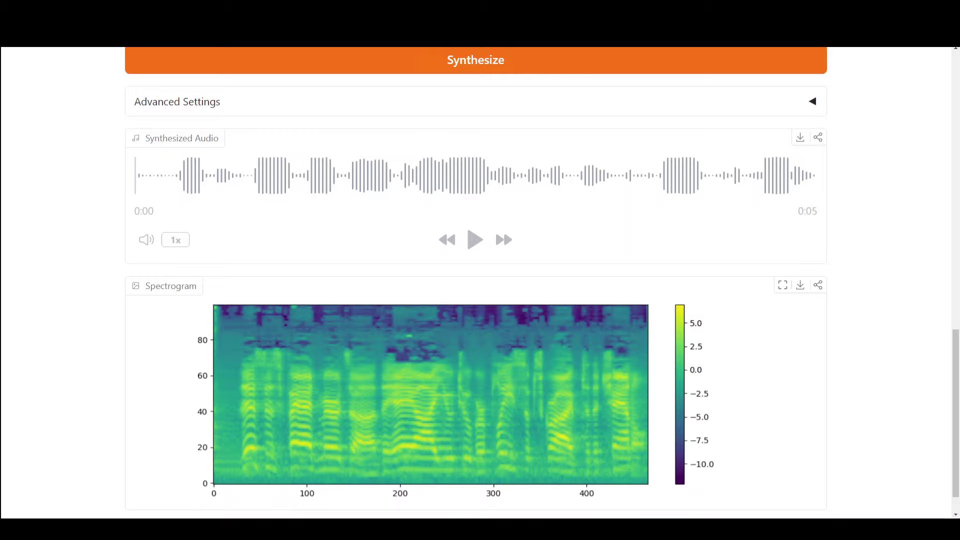
# Step: Play the five-second synthesized clip of the subscribe message
pyautogui.click(476, 242)
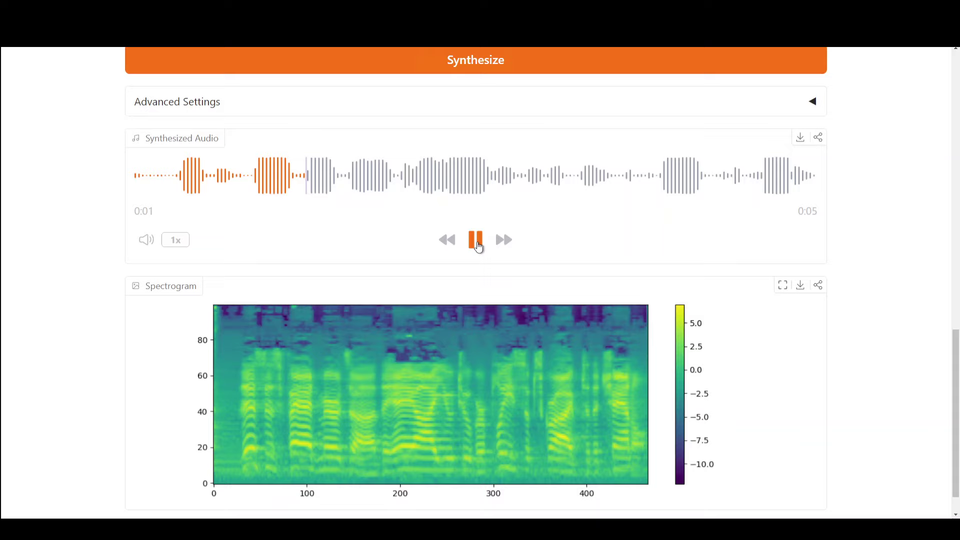